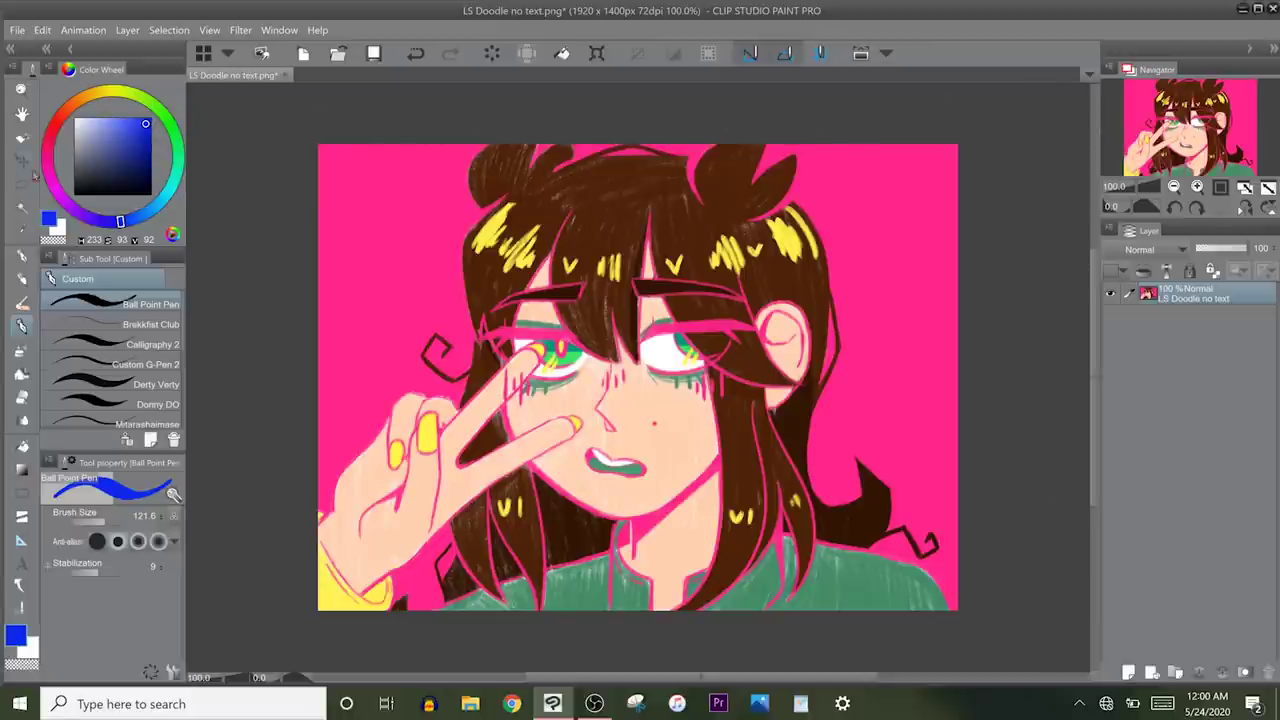
- Choose a dark green colour and the Derty Verty pen with a larger brush size
left_click(62, 130)
left_click(168, 122)
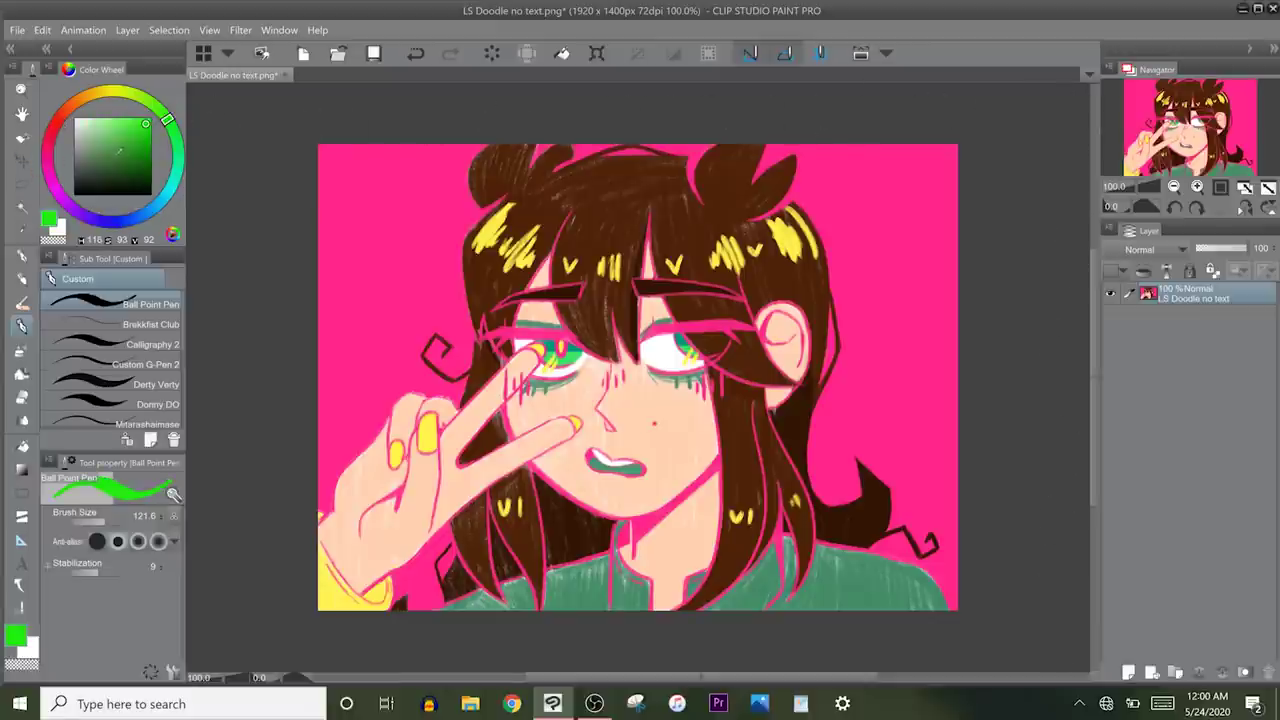
left_click(117, 153)
left_click(160, 350)
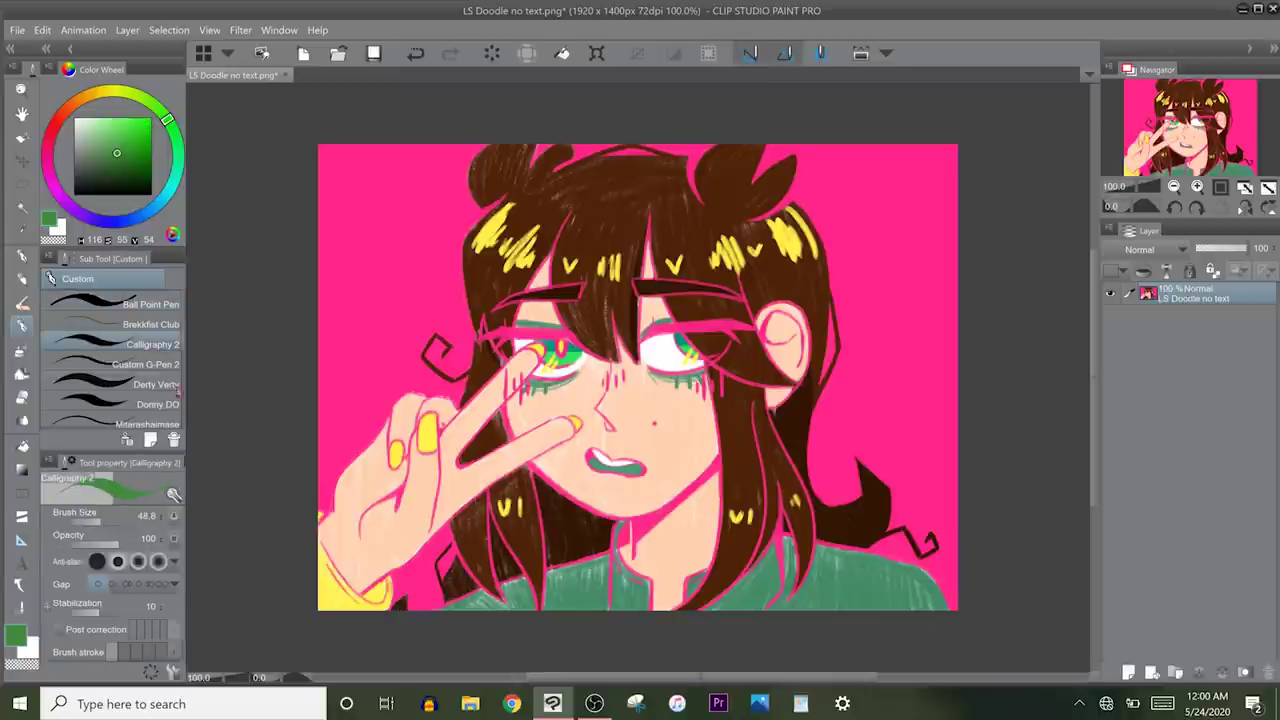
left_click(172, 386)
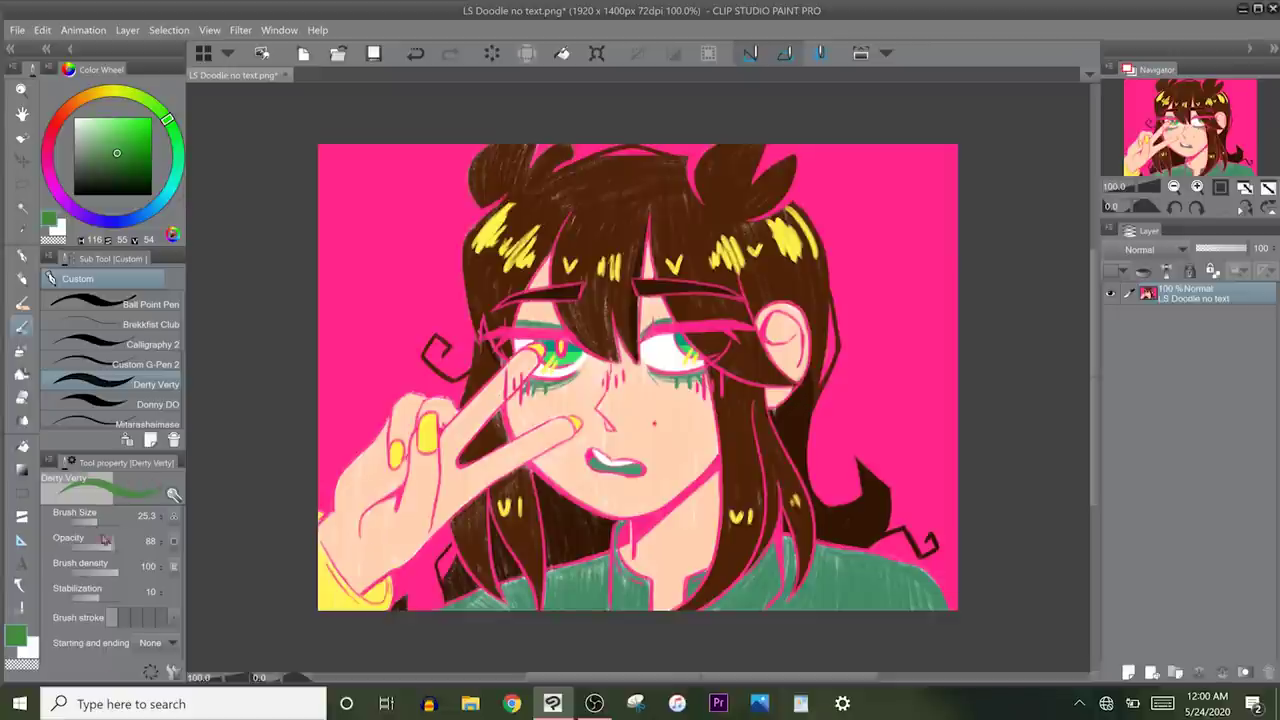
left_click_drag(96, 524, 114, 522)
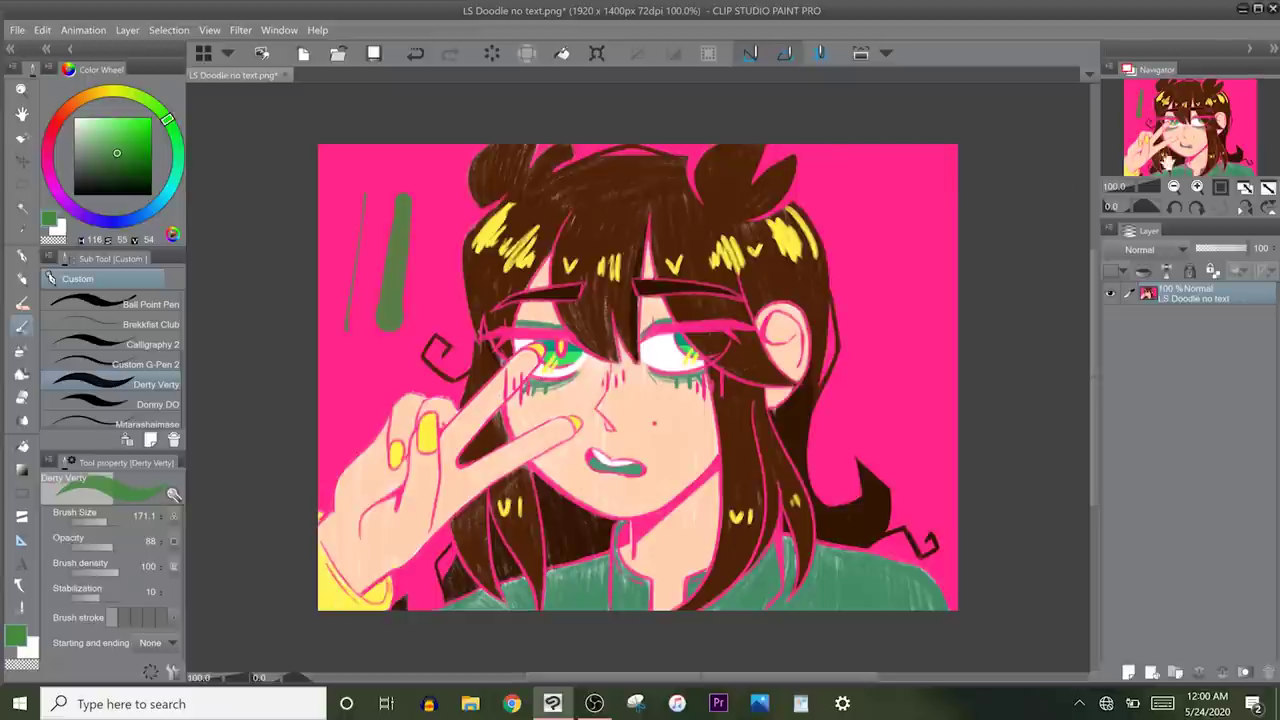
- Add two new layers, Layer 1 and Layer 2, above the artwork
left_click(1197, 187)
left_click(1174, 187)
left_click(1129, 673)
left_click(1129, 673)
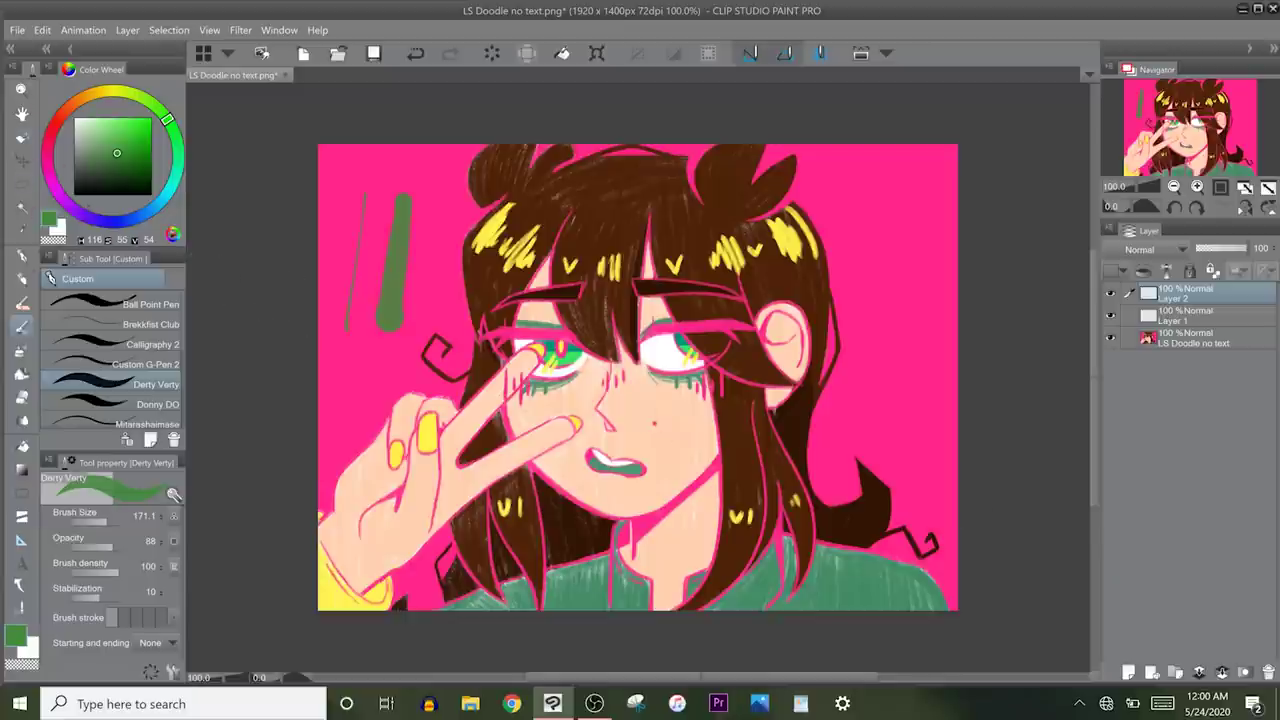
- Switch to the Oil paint brush and start a new 1920 x 1080 Comic canvas
left_click(28, 584)
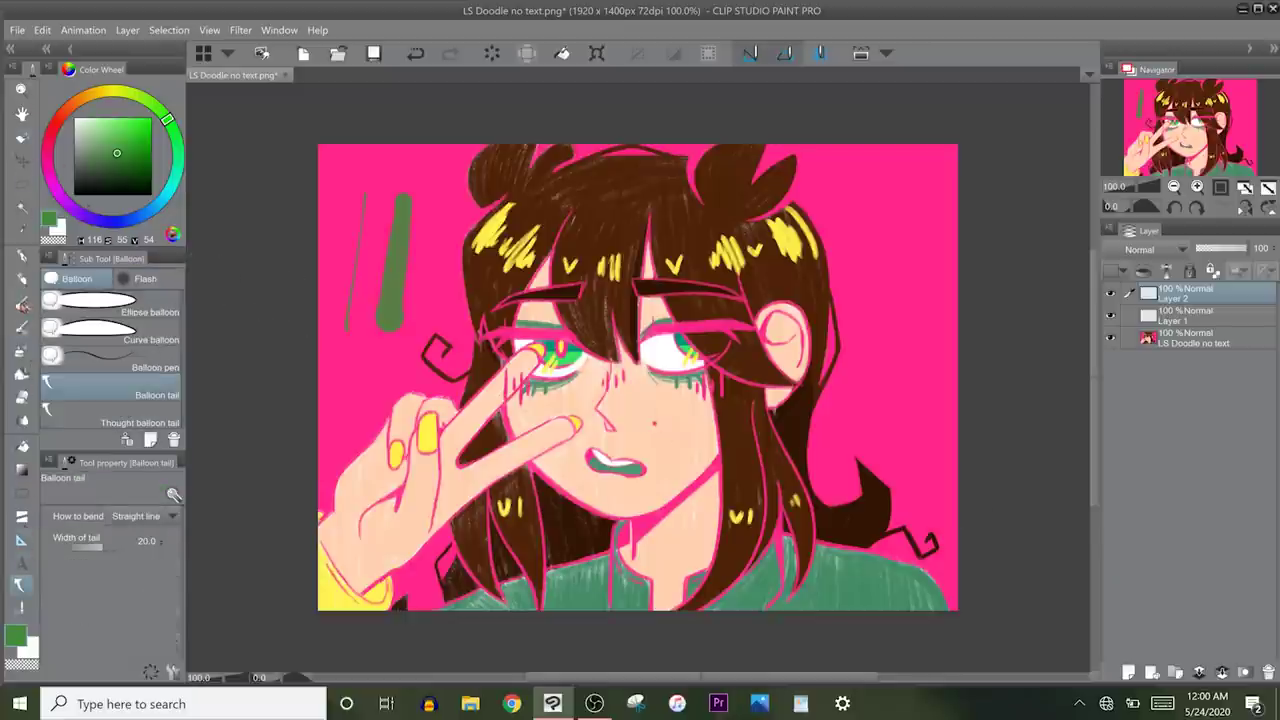
left_click(24, 302)
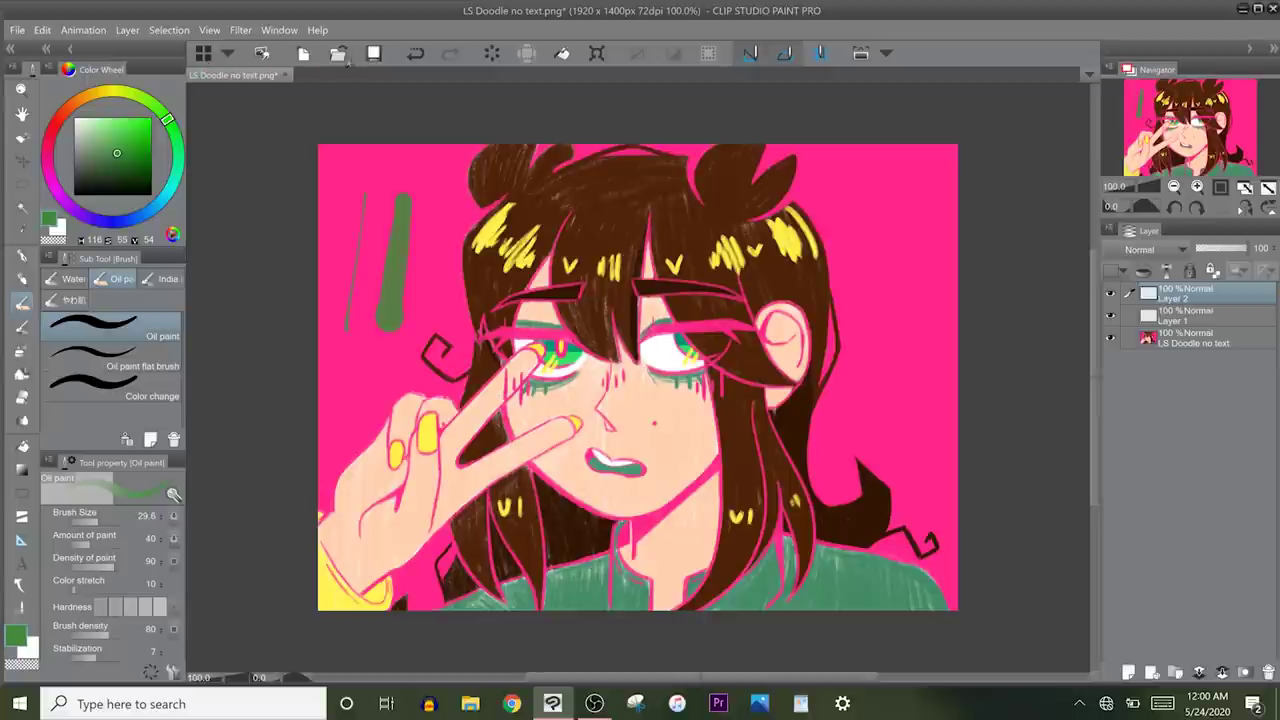
left_click(303, 53)
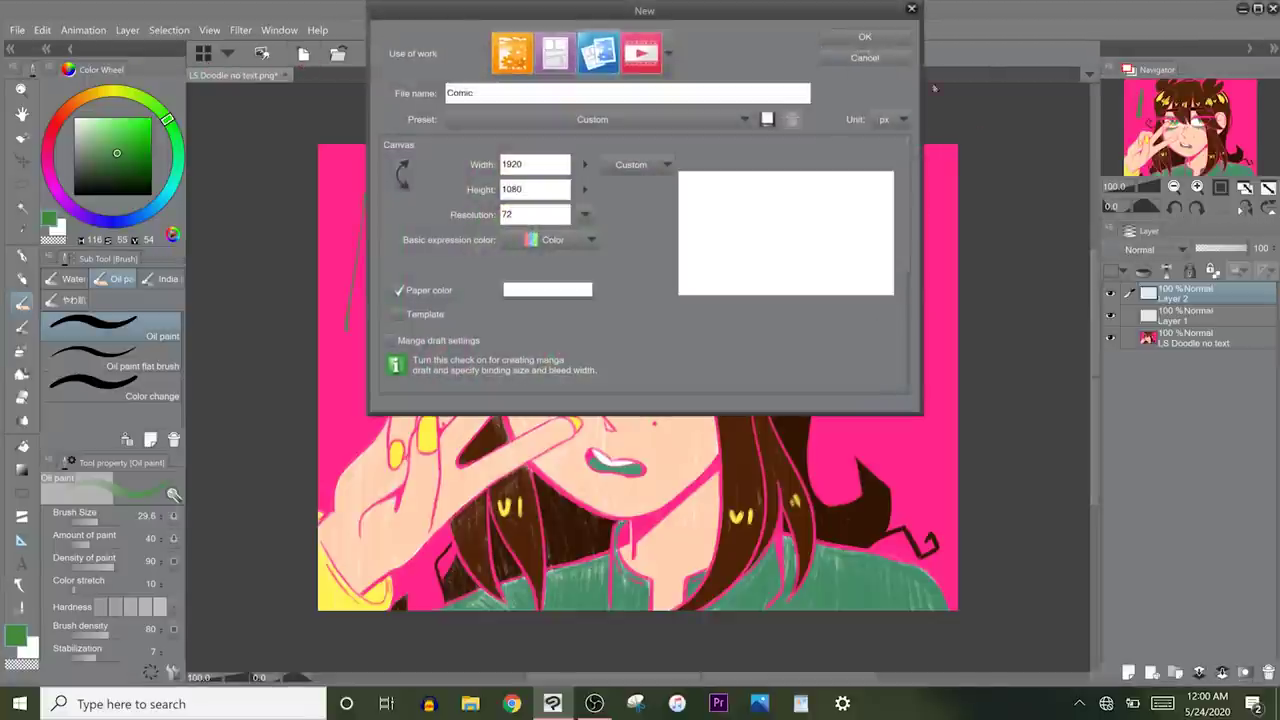
- Cancel the New canvas dialog and bring up the Window > Workspace options
left_click(912, 10)
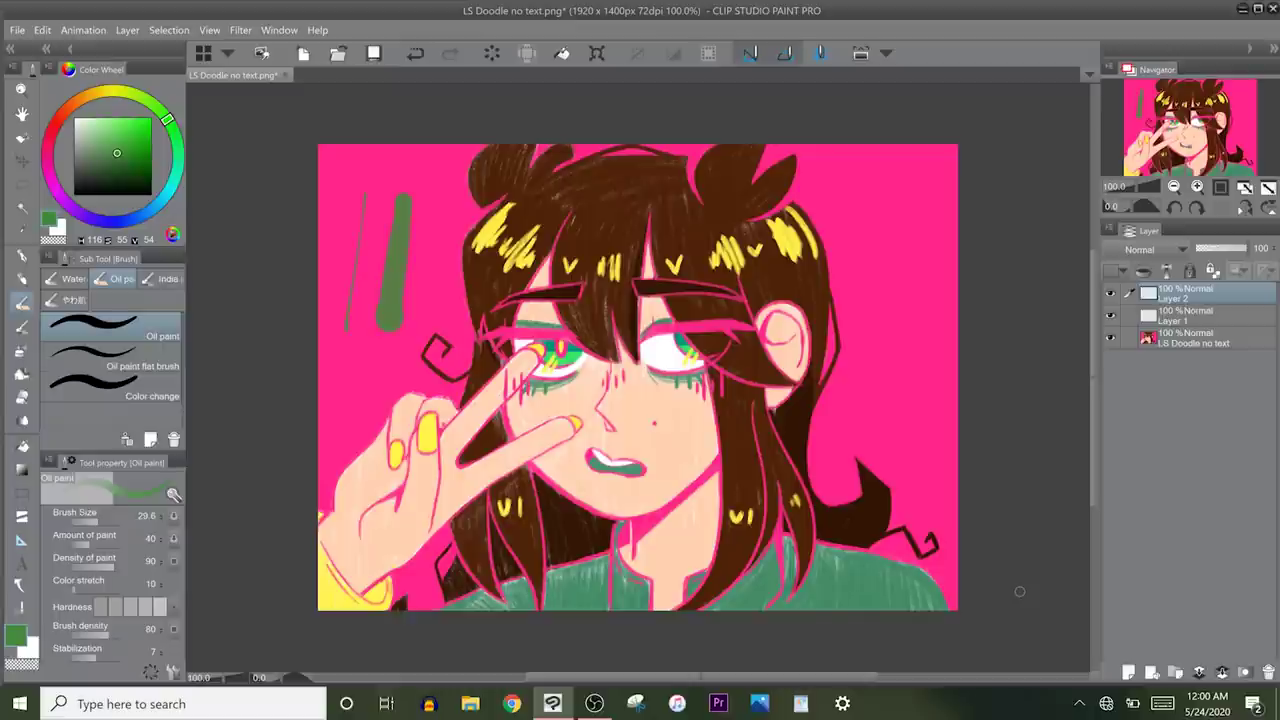
left_click(279, 30)
- Reset the palette layout to default via Window > Workspace > Reset to Default
mouse_move(384, 79)
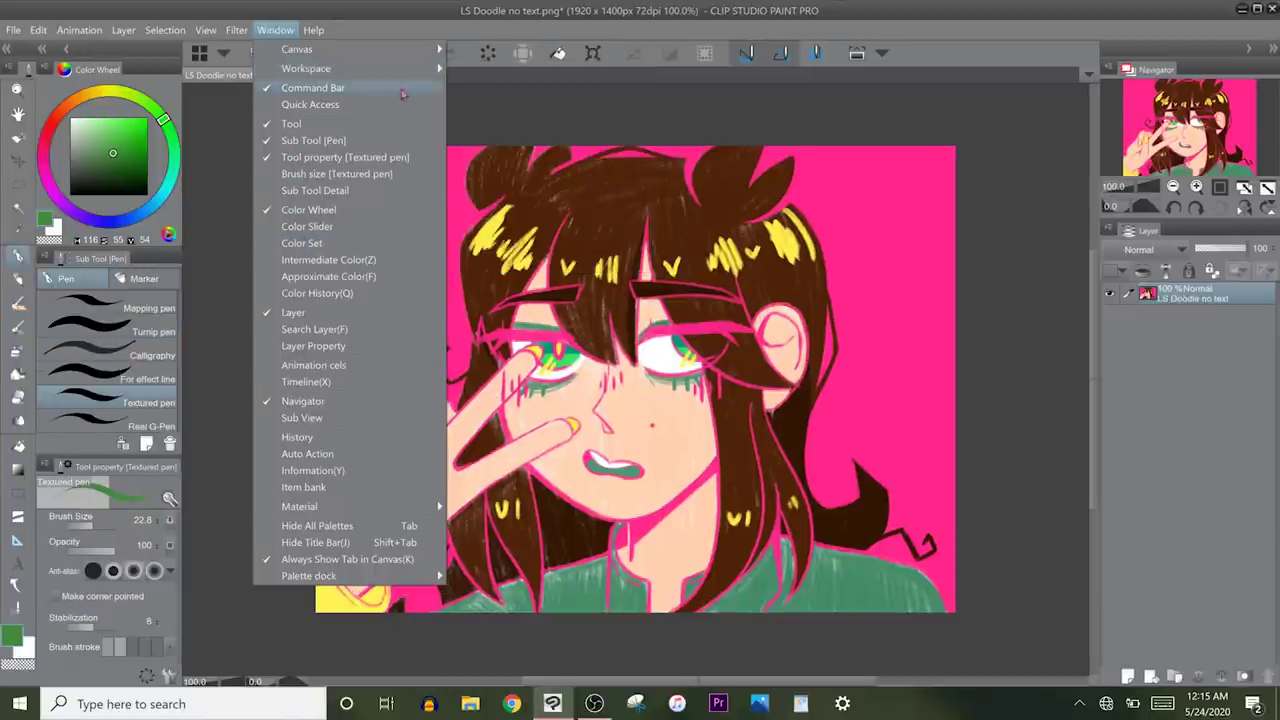
mouse_move(416, 72)
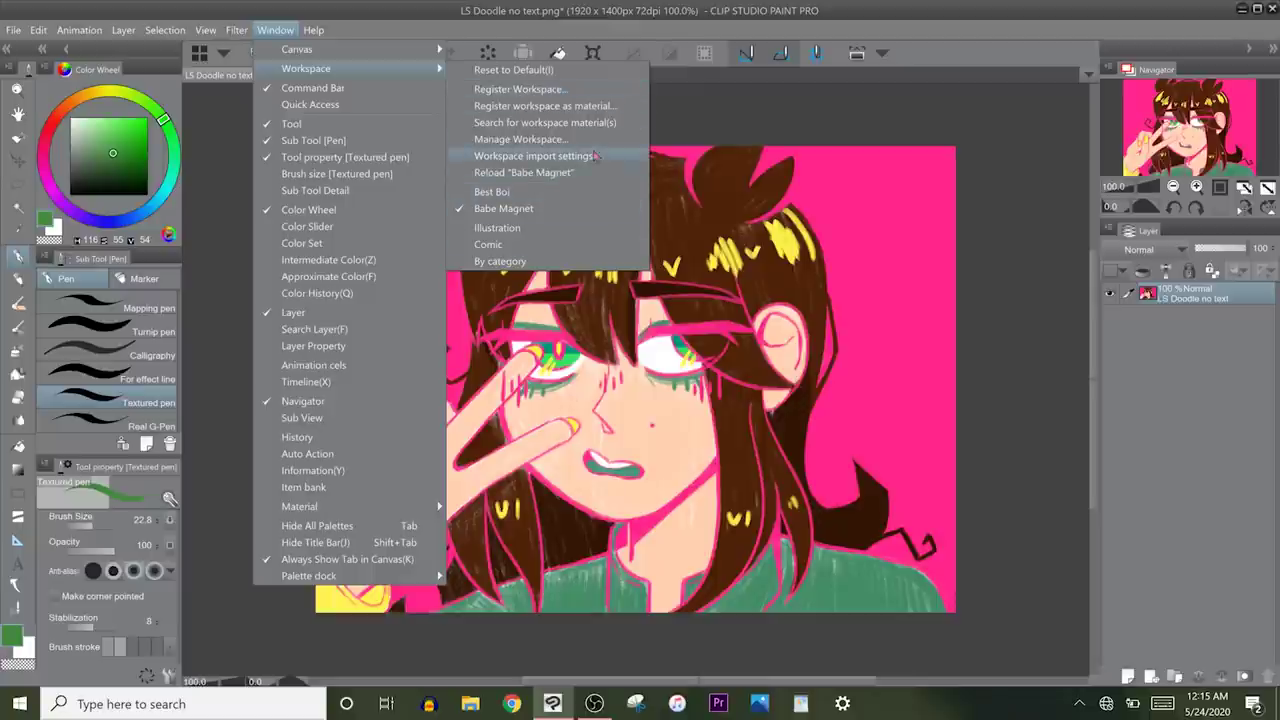
left_click(612, 72)
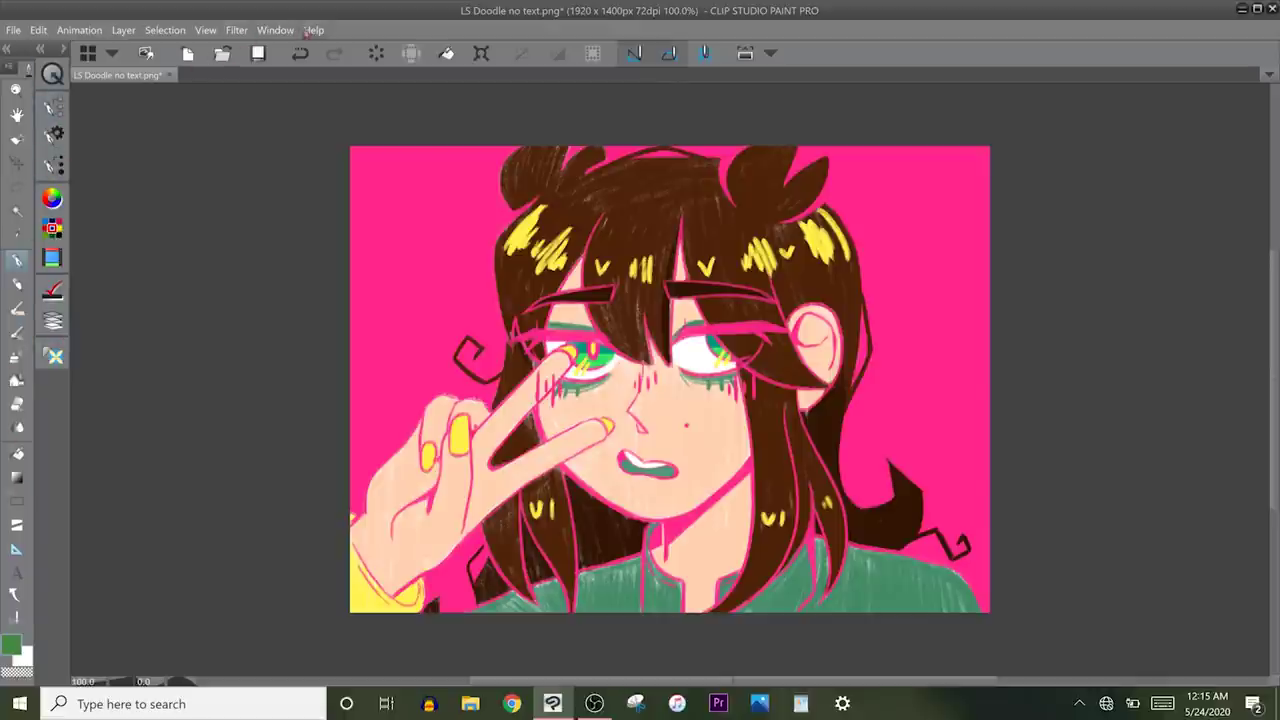
- Reload the saved 'Babe Magnet' workspace layout and confirm
left_click(313, 30)
mouse_move(275, 30)
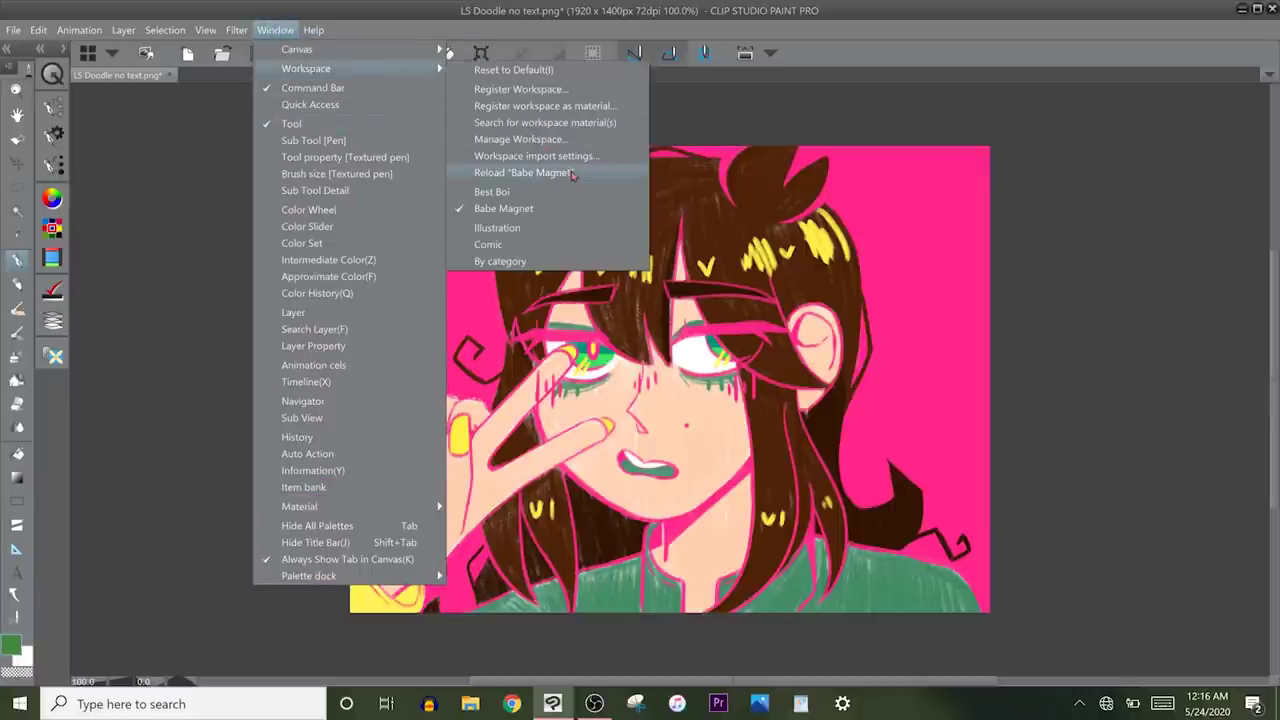
left_click(540, 157)
key("Return")
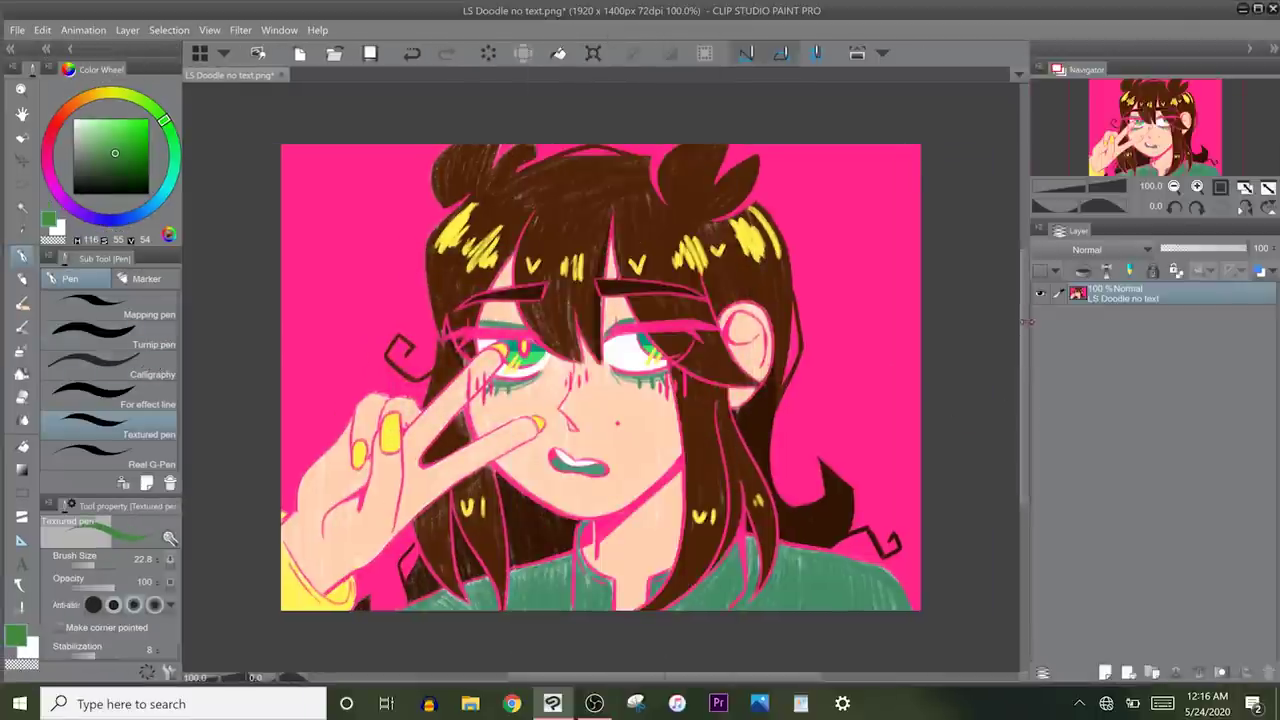
- Widen the canvas area, then briefly show and close the Timeline and History palettes
left_click_drag(1025, 322, 1063, 322)
left_click(279, 30)
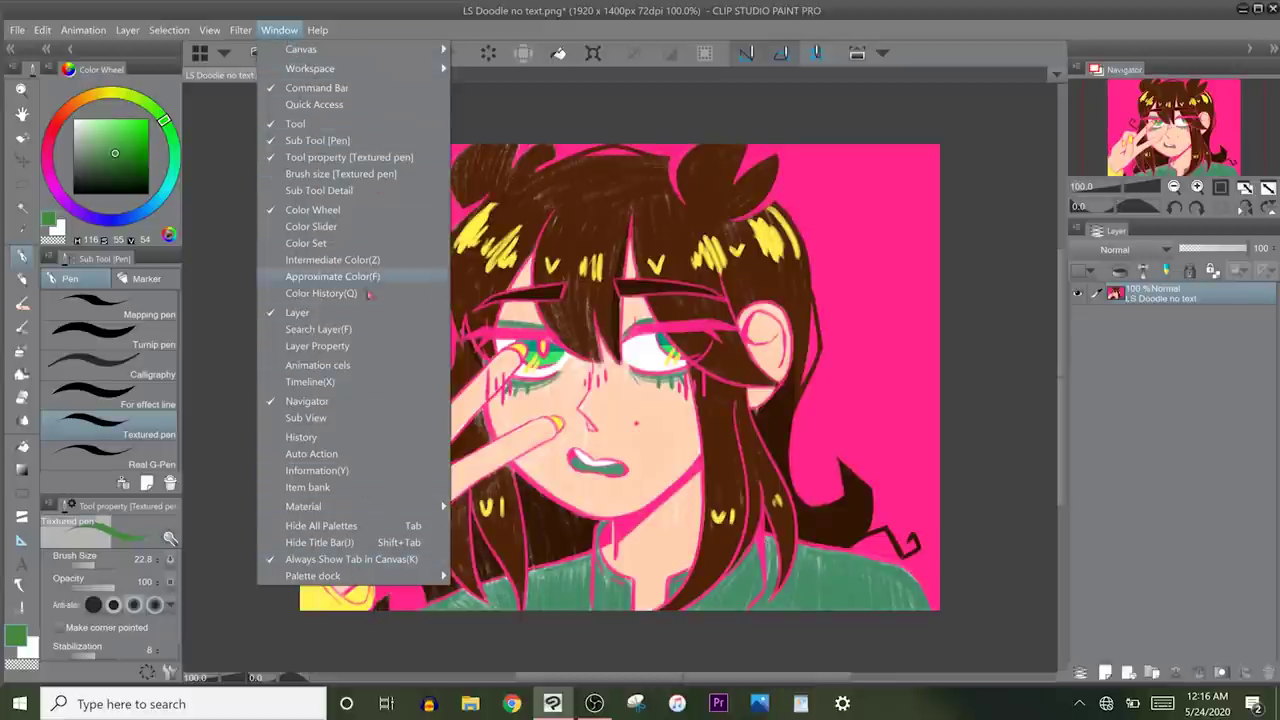
left_click(358, 383)
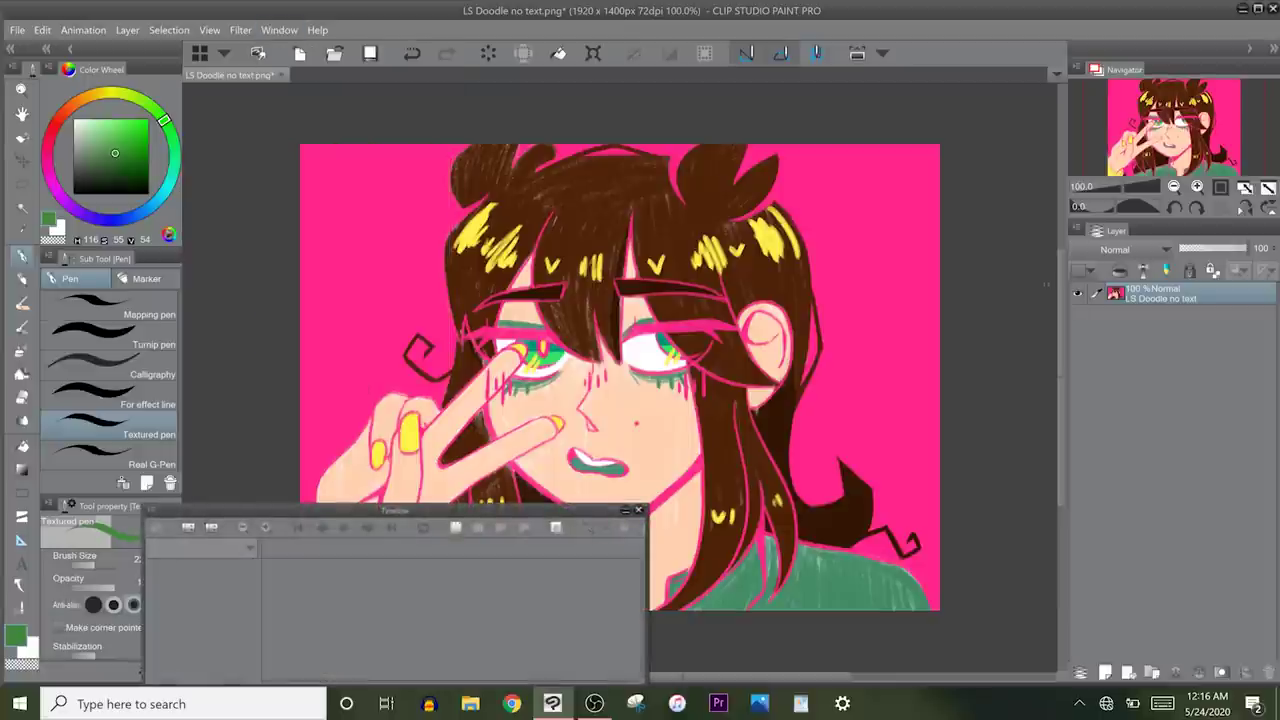
left_click(638, 511)
left_click(279, 30)
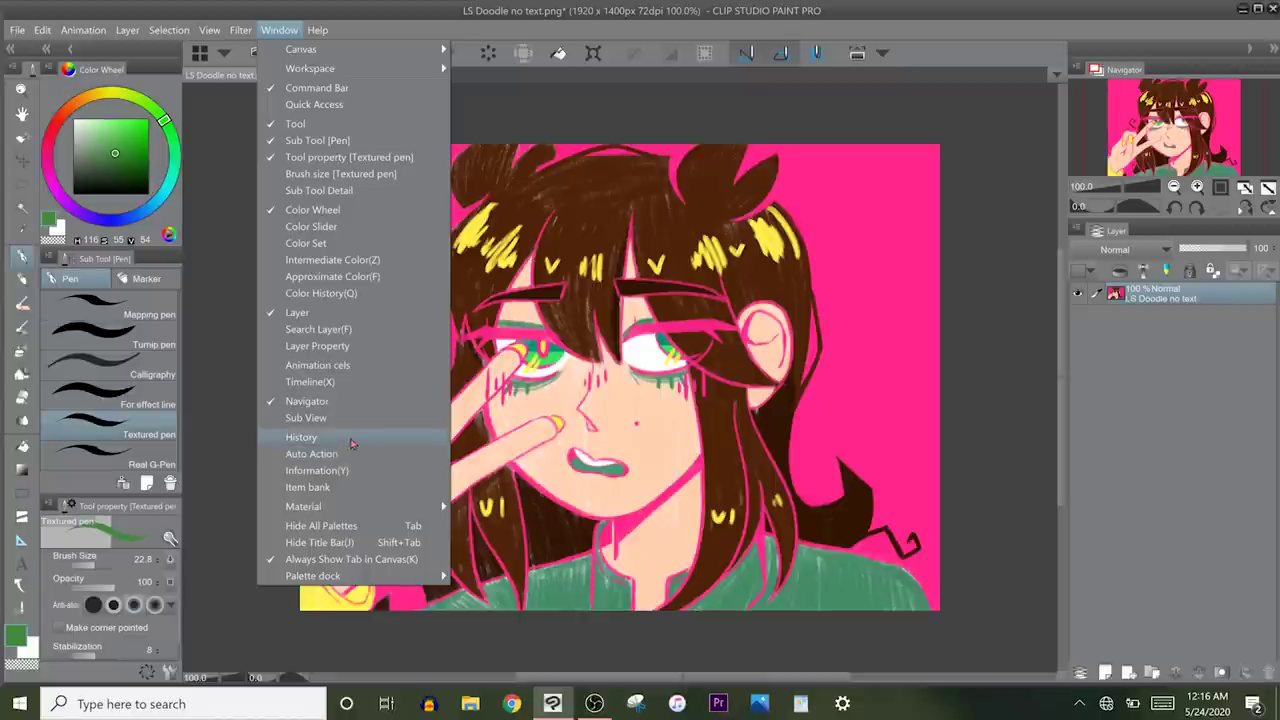
left_click(301, 437)
left_click(667, 244)
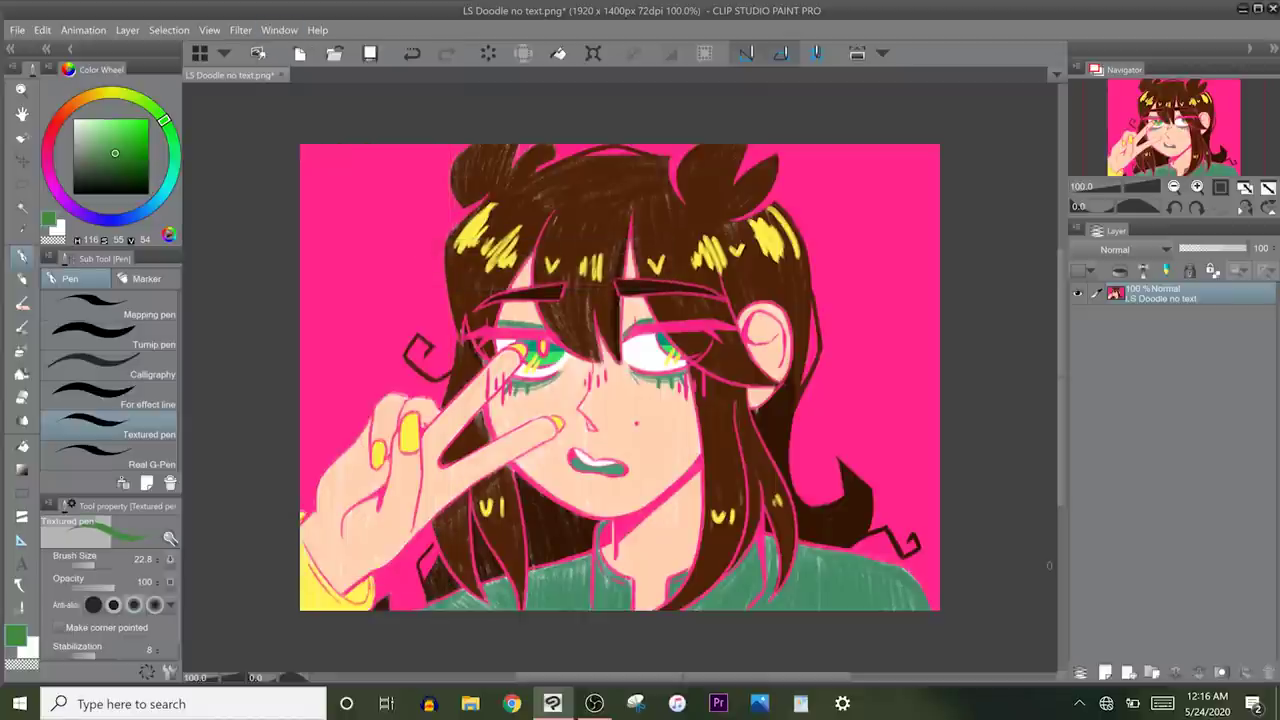
left_click(279, 30)
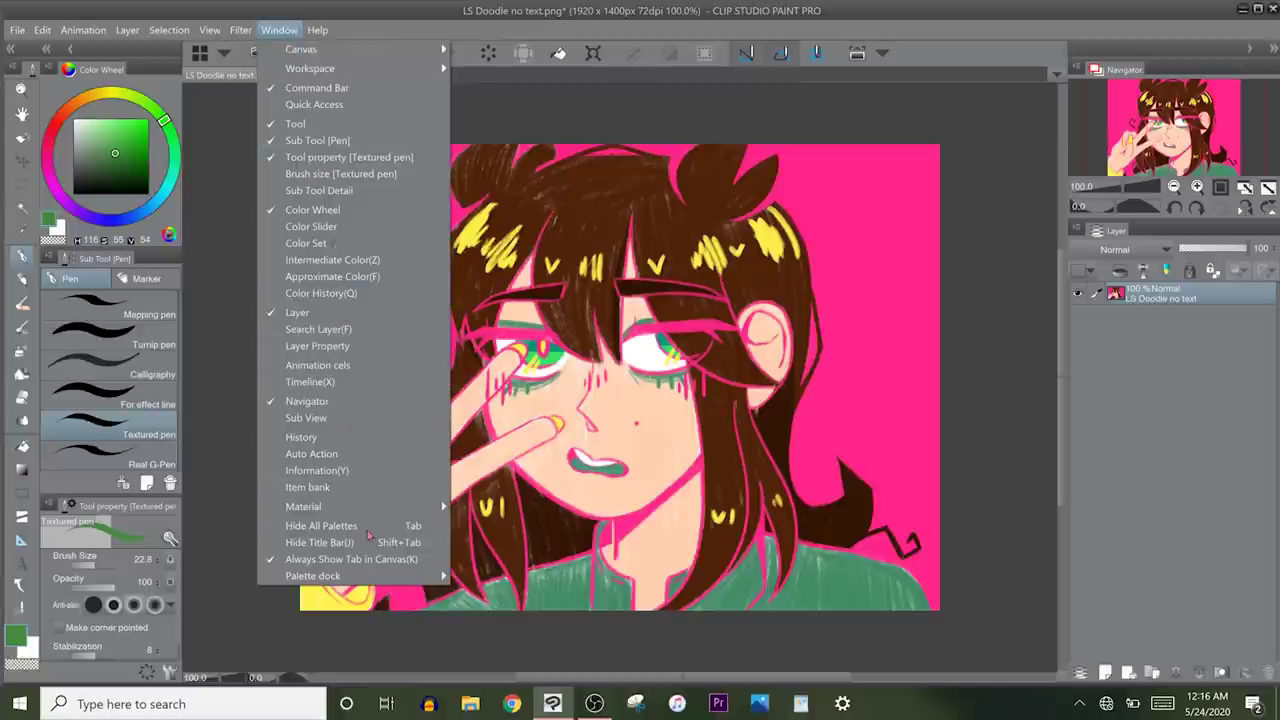
left_click(232, 161)
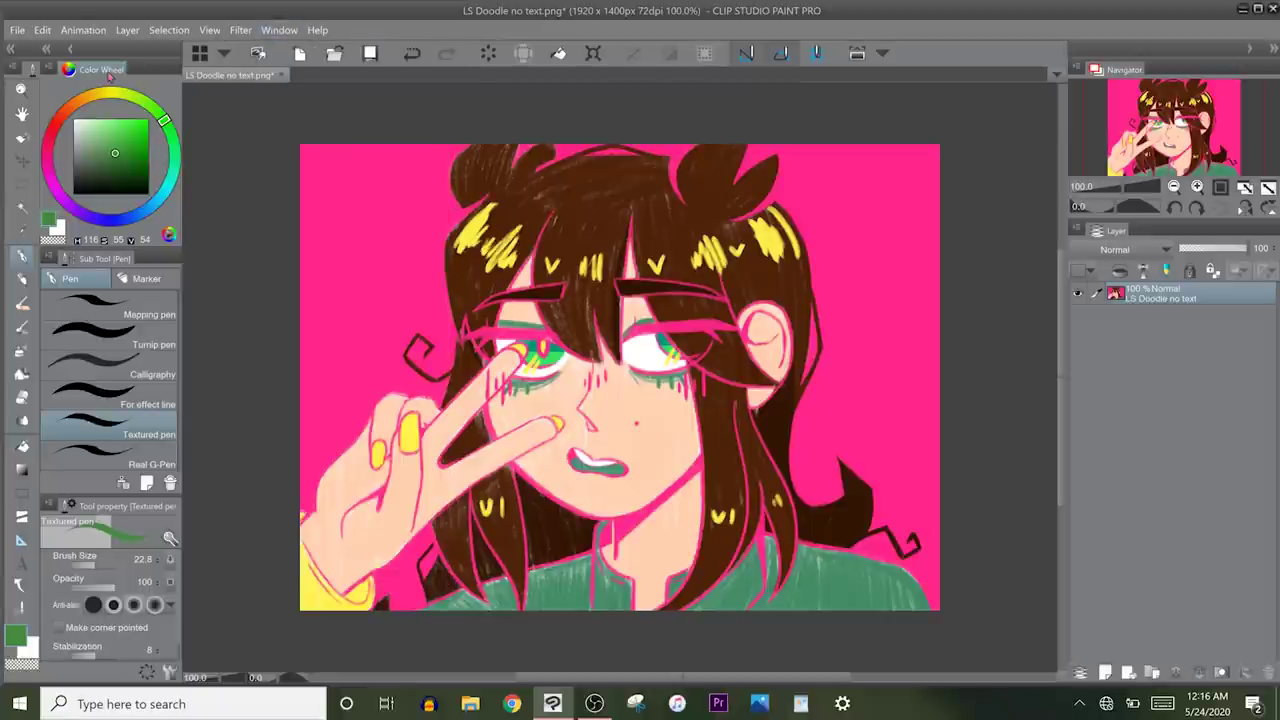
- Move the Color Wheel palette to the right dock and back, then reach the Workspace options
left_click_drag(105, 70, 1156, 60)
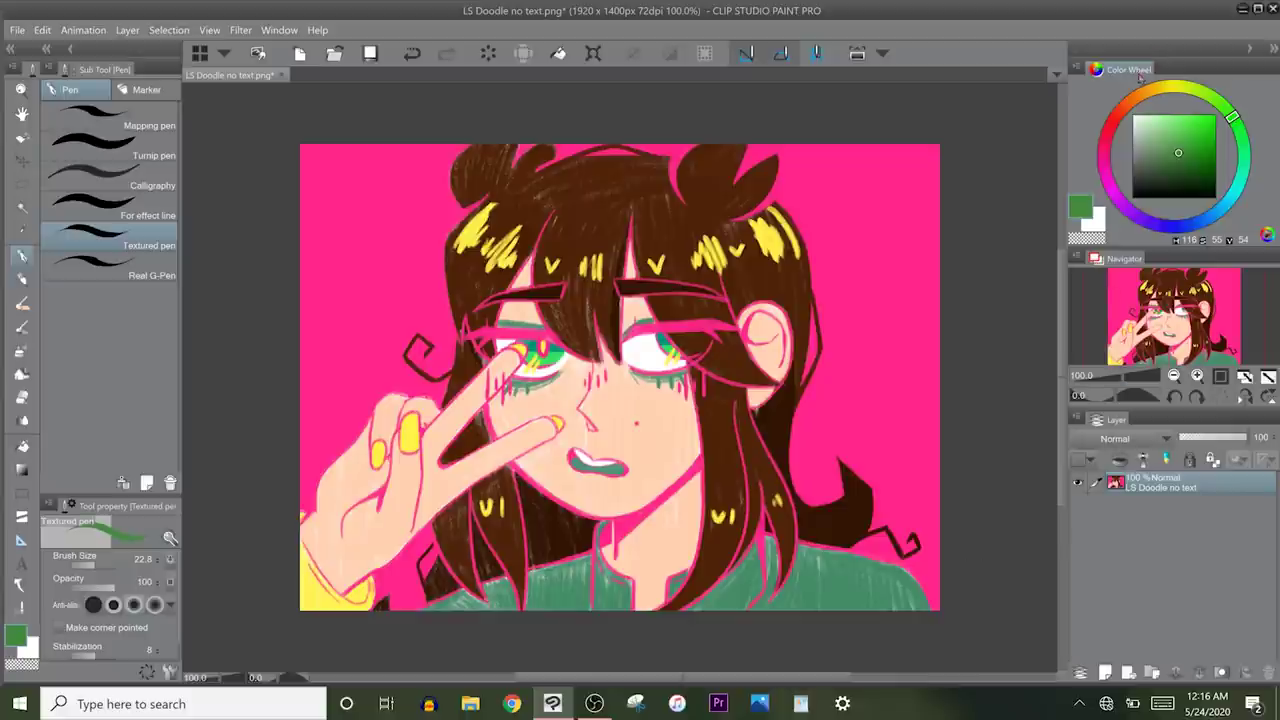
left_click_drag(1140, 72, 55, 70)
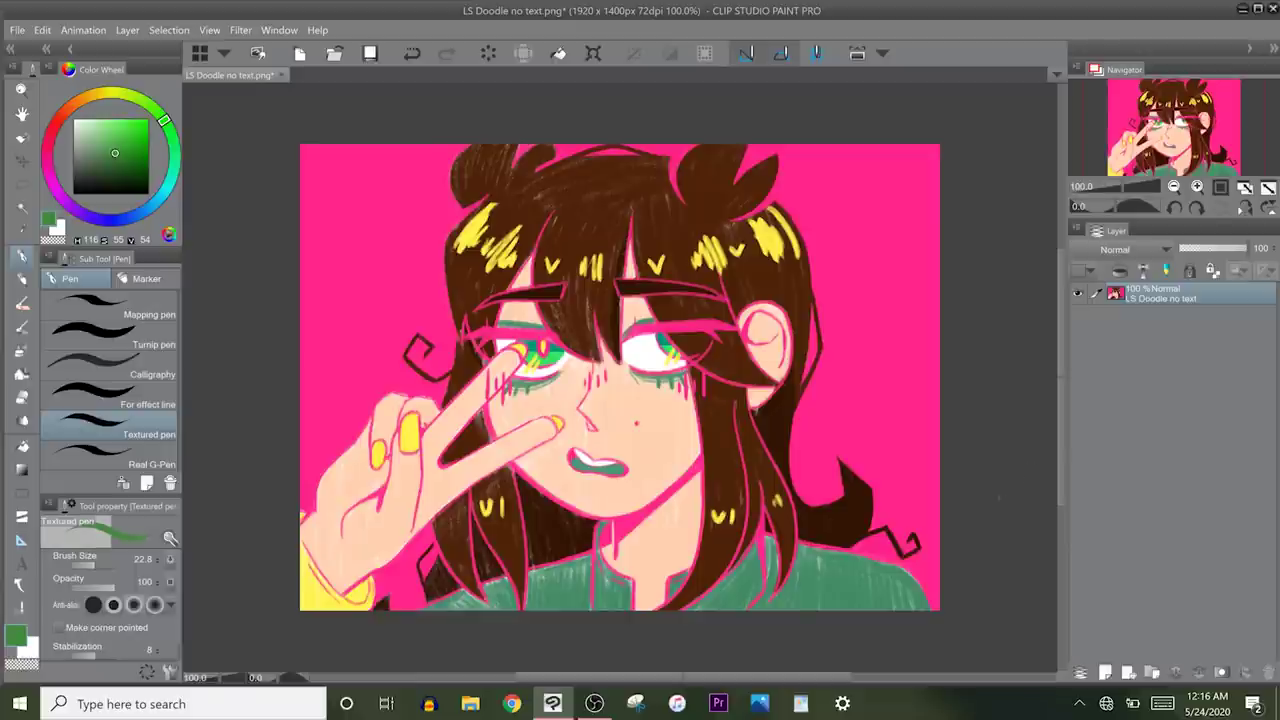
left_click(279, 30)
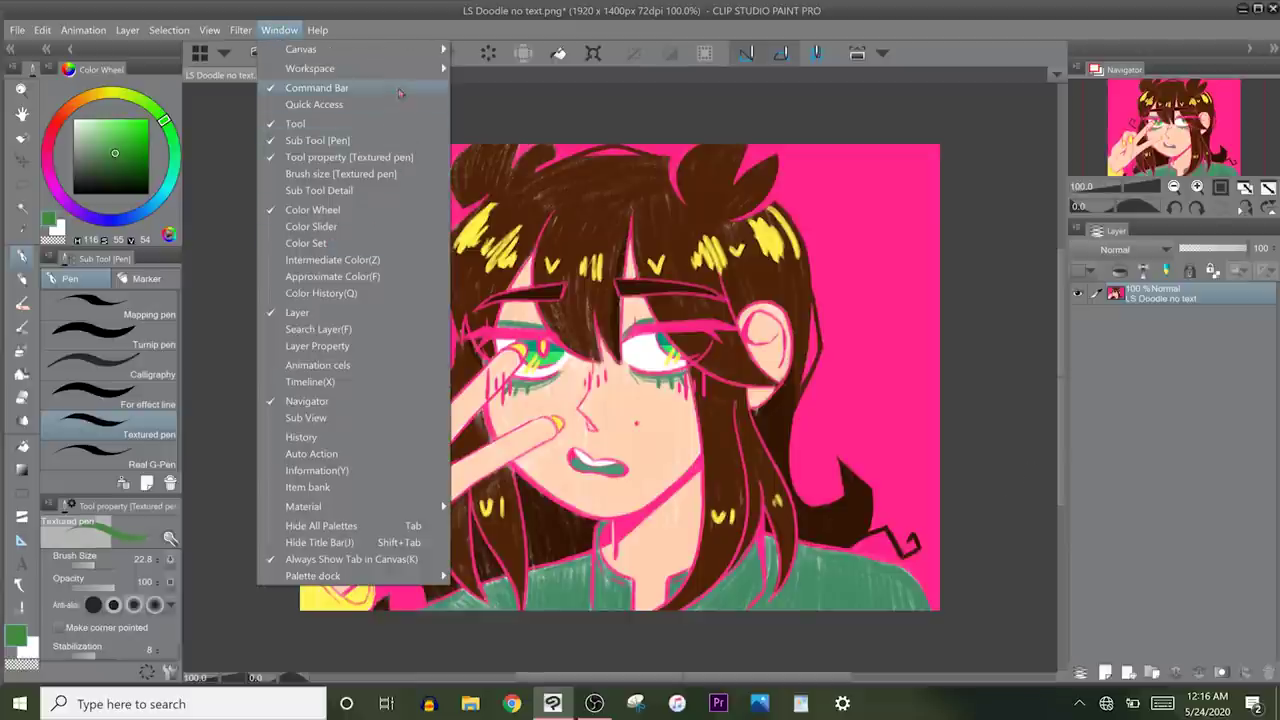
mouse_move(407, 72)
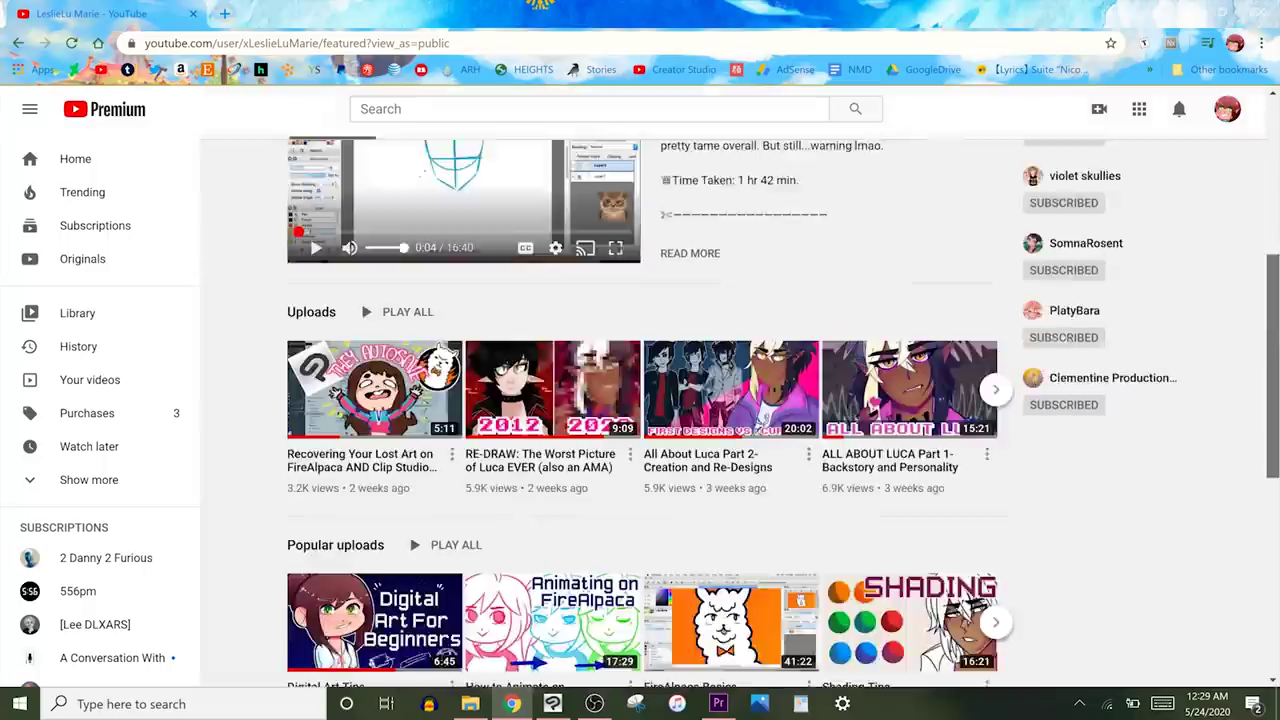
- Scroll through the TUTORIALS! playlist's 33 videos down to the FireAlpaca outlining guide
scroll(640, 400, "down", 2)
scroll(640, 400, "up", 4)
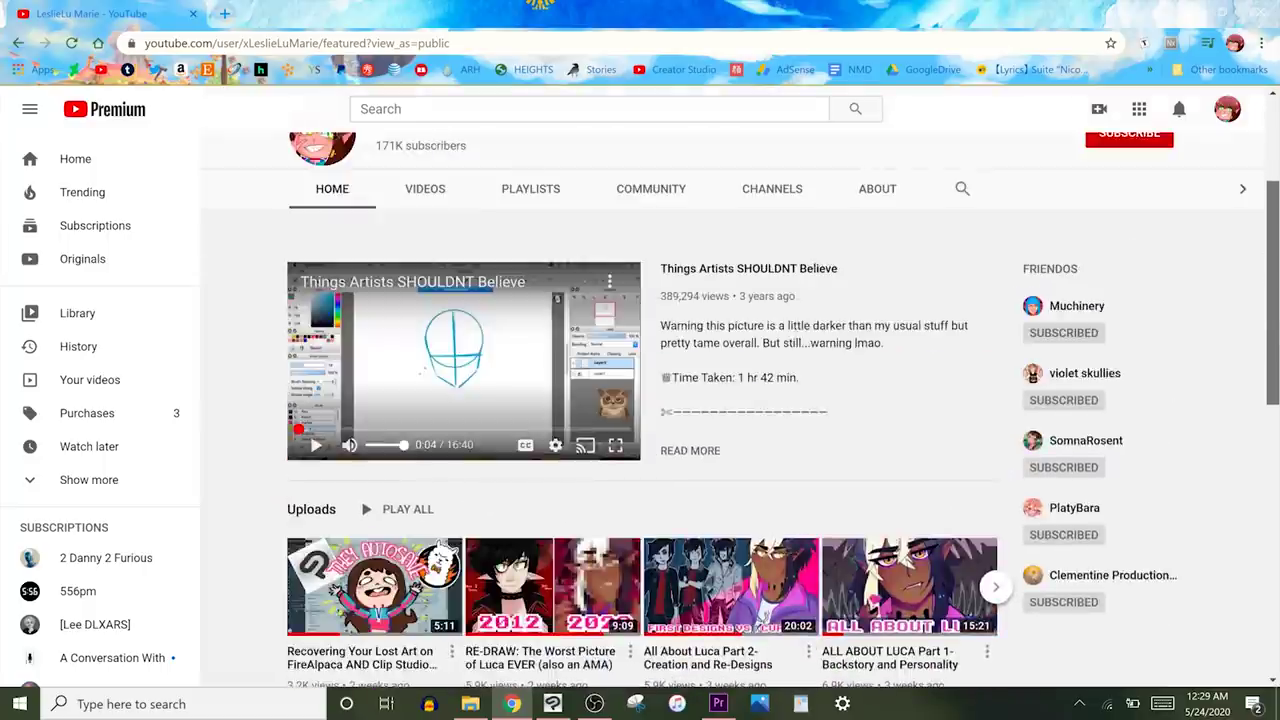
scroll(1212, 425, "up", 3)
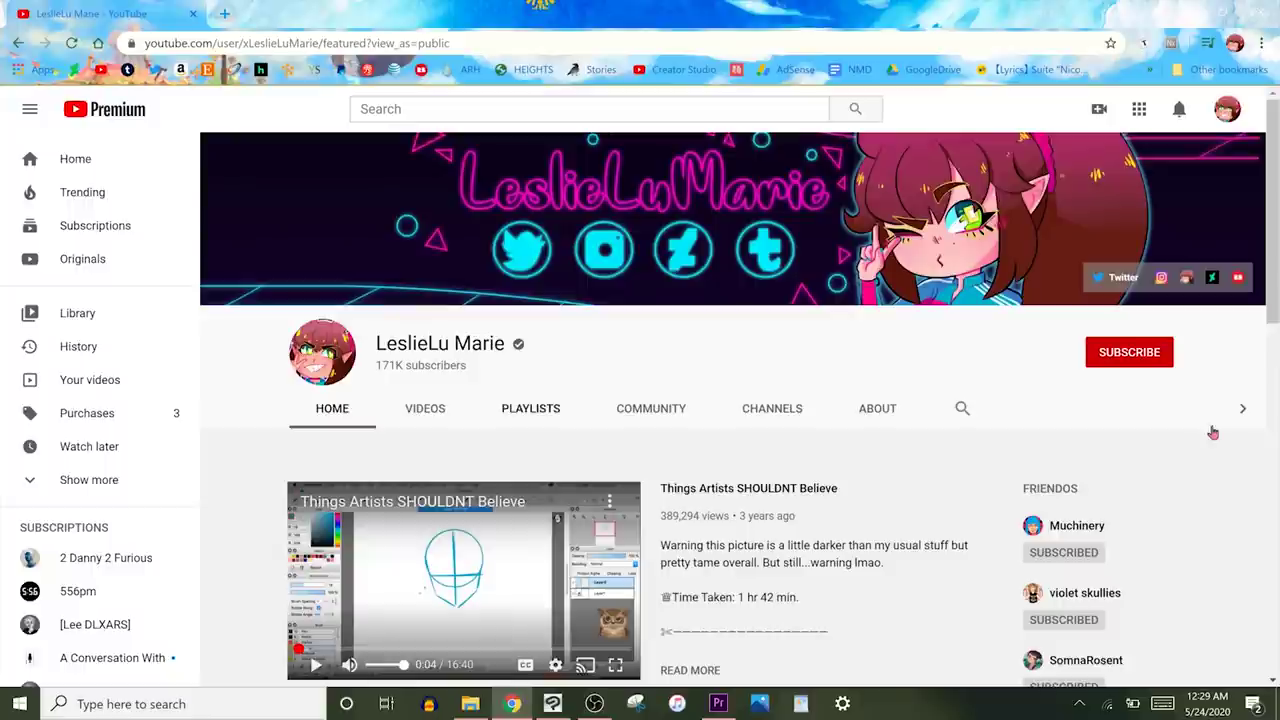
scroll(1212, 425, "down", 2)
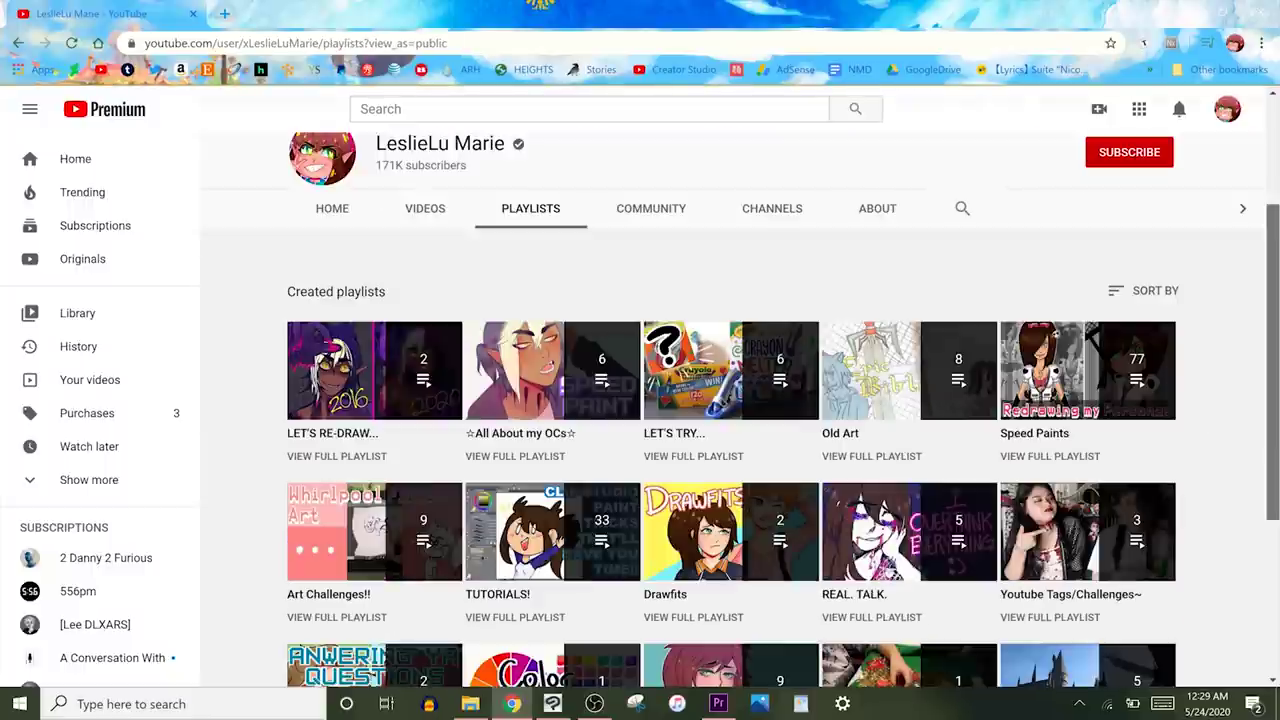
scroll(1212, 432, "down", 2)
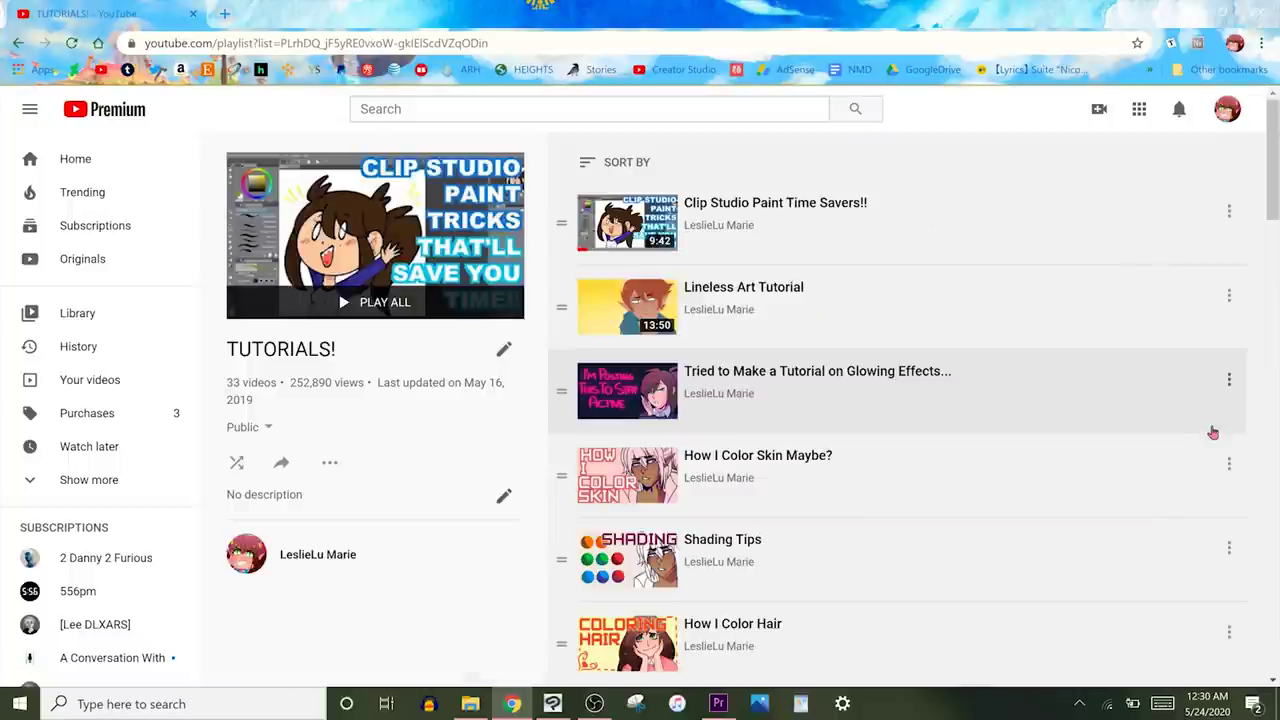
scroll(1212, 432, "down", 5)
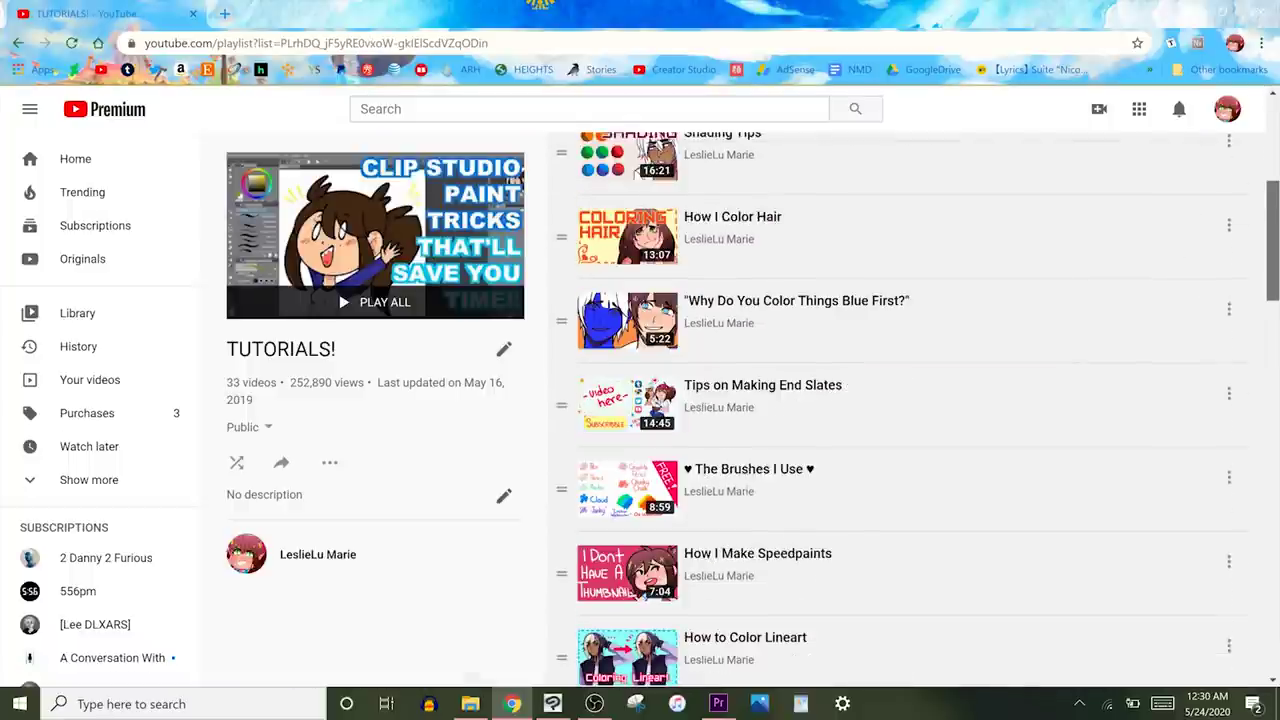
scroll(912, 410, "down", 4)
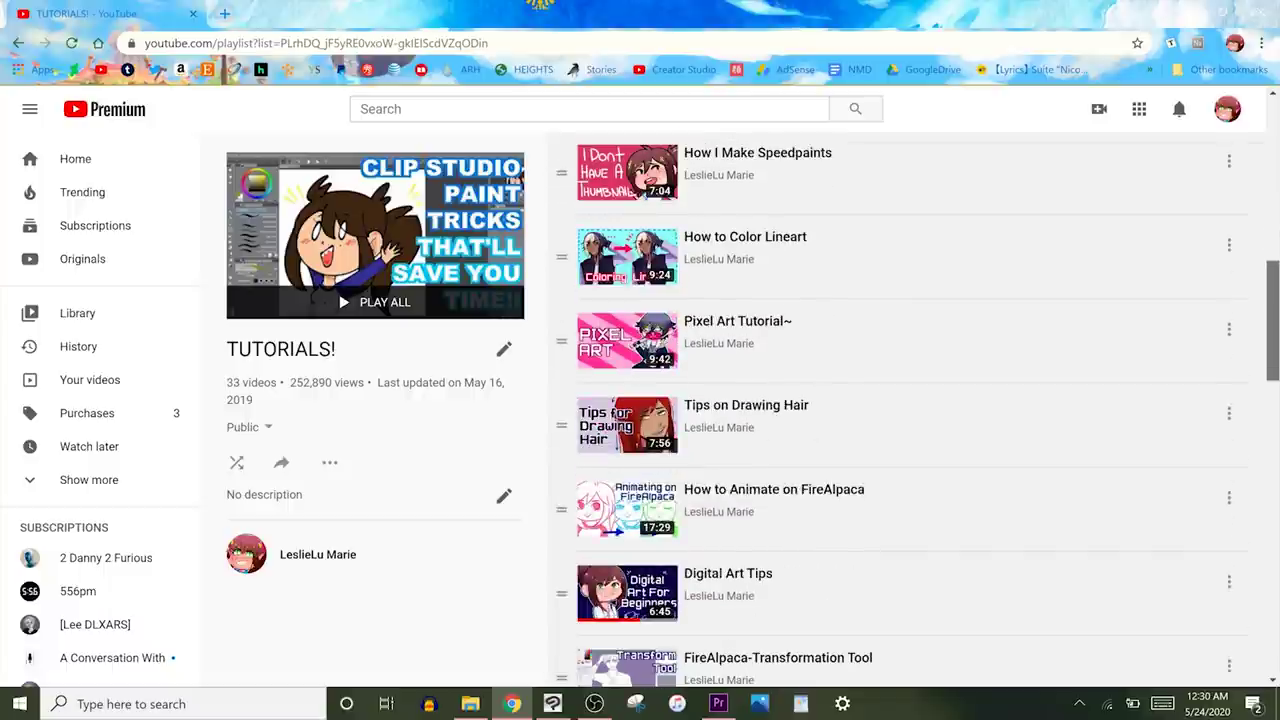
scroll(912, 410, "down", 6)
scroll(912, 410, "down", 3)
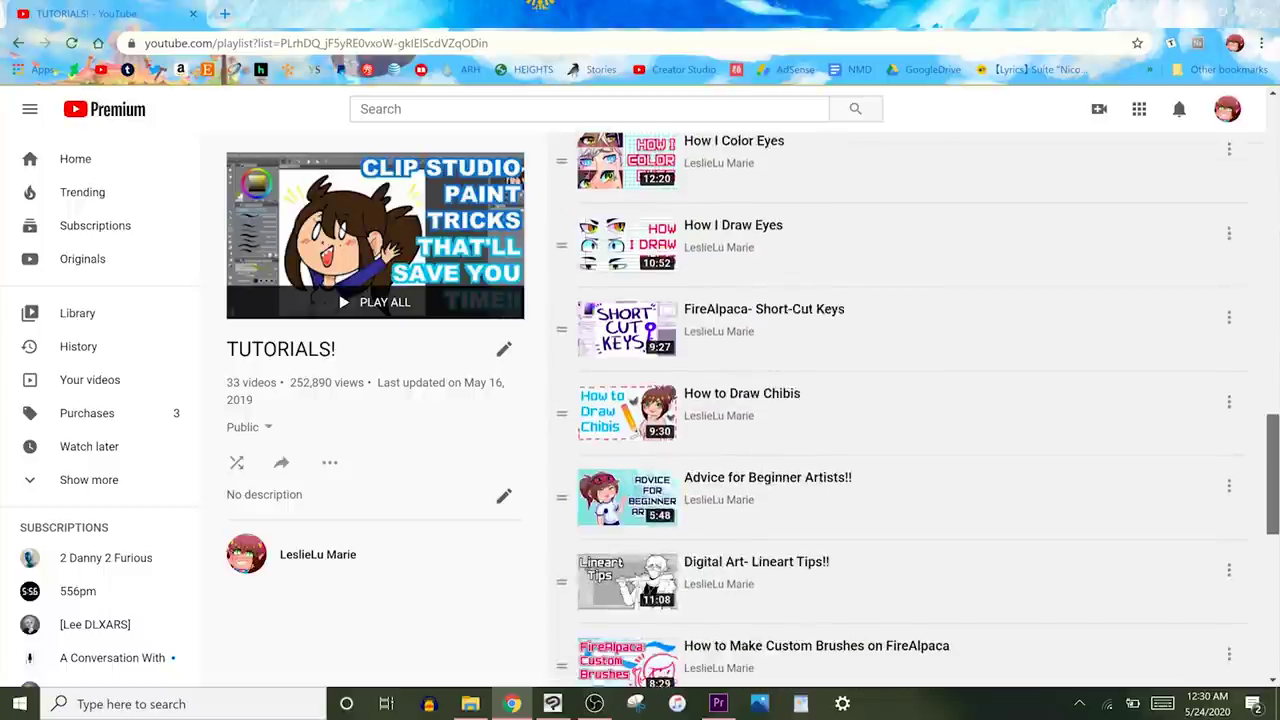
scroll(912, 410, "down", 6)
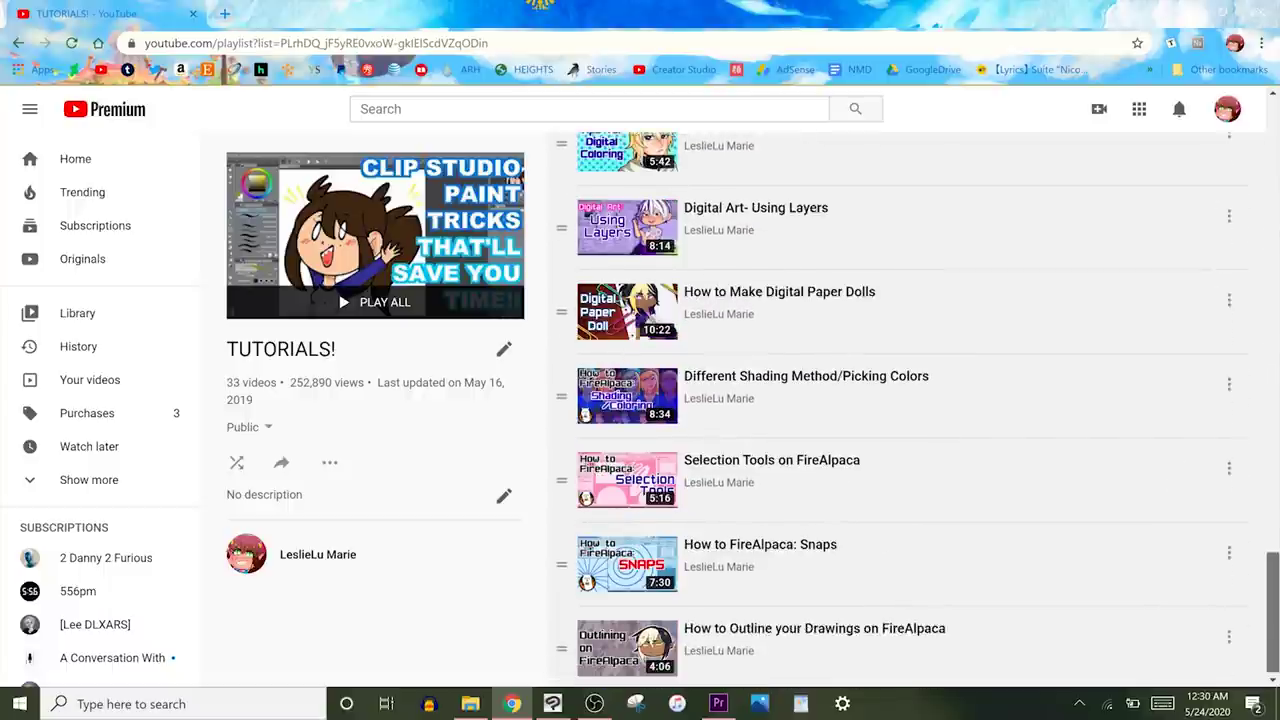